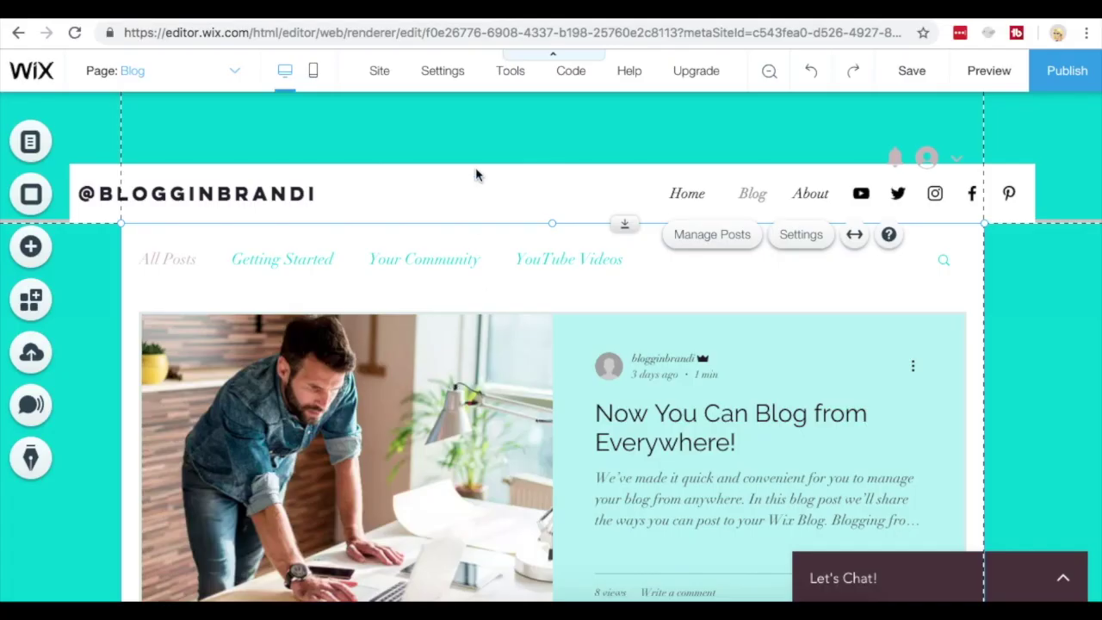
- Glance at the site pages list, then search the App Market for 'wix blog'
{"action": "left_click", "coordinate": [229, 73]}
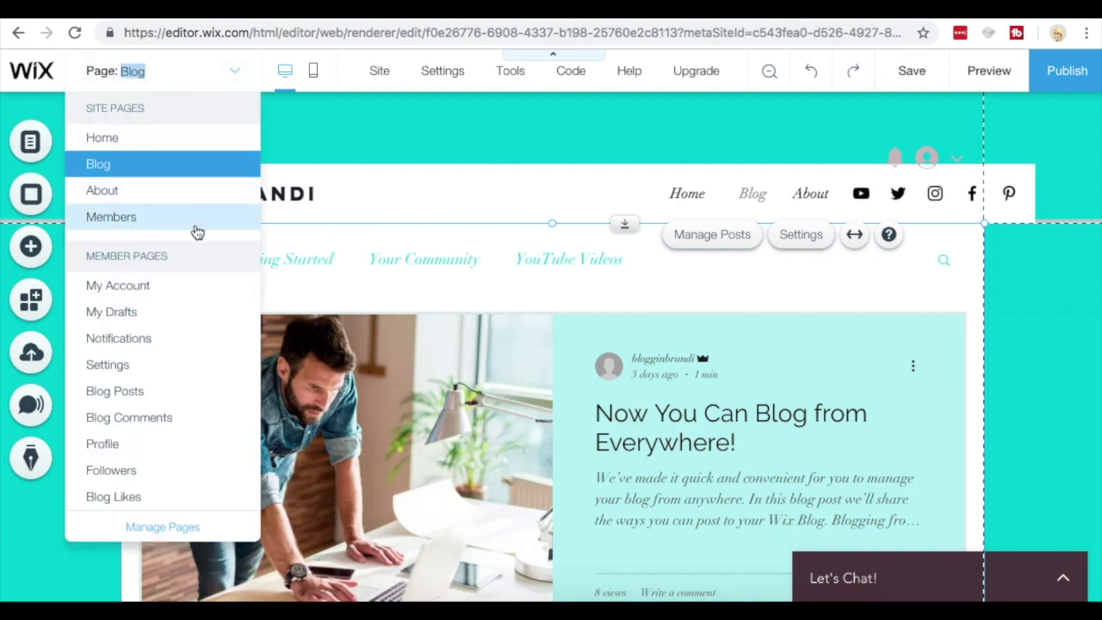
{"action": "left_click", "coordinate": [481, 136]}
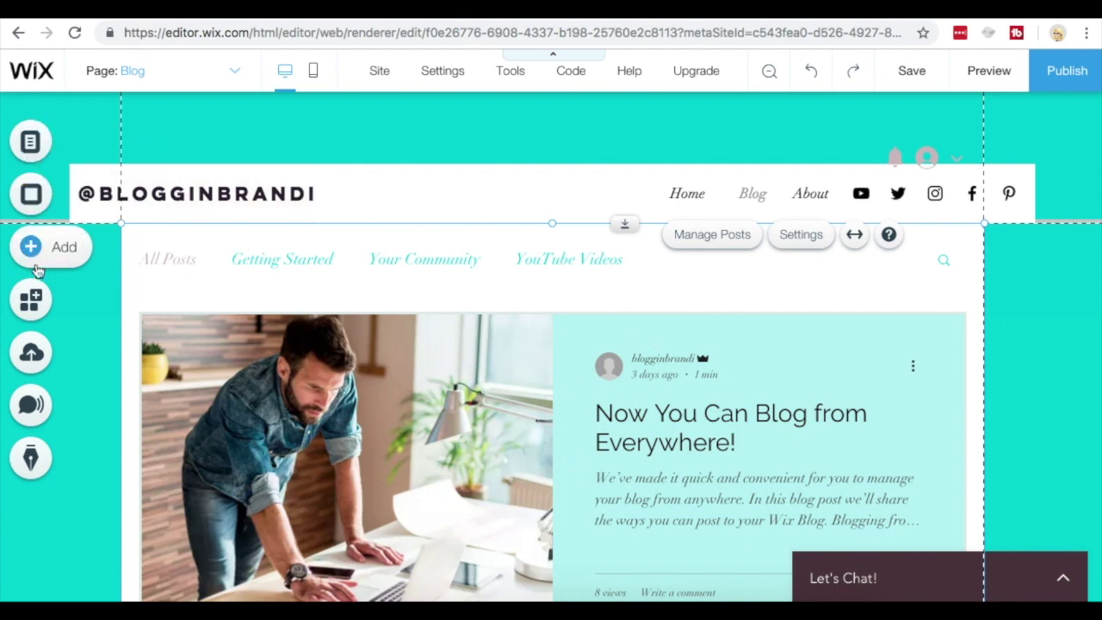
{"action": "left_click", "coordinate": [31, 298]}
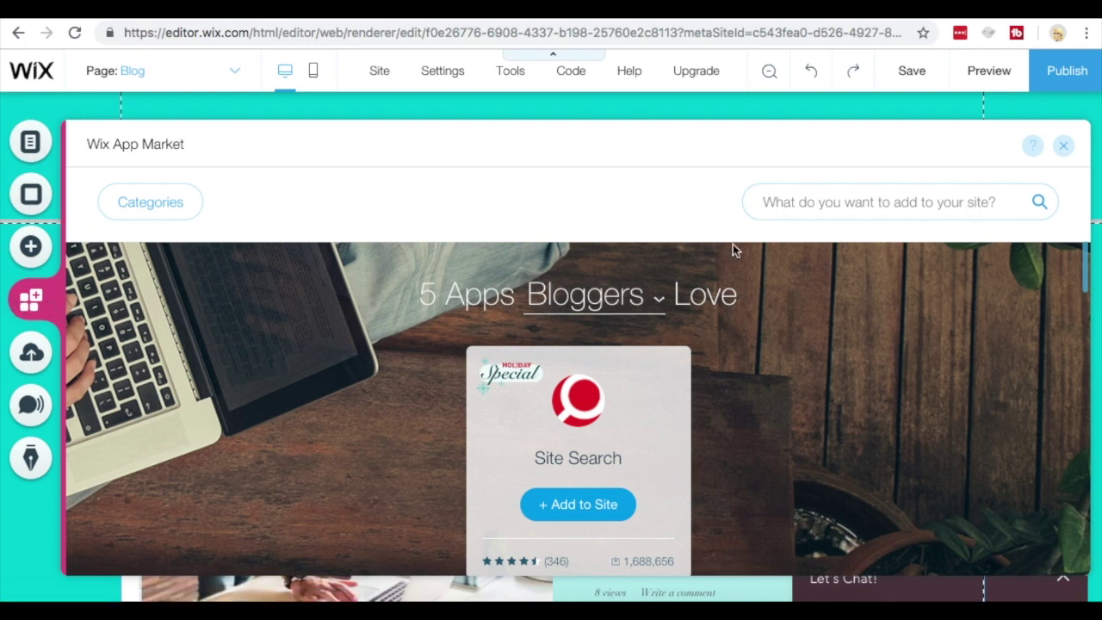
{"action": "left_click", "coordinate": [788, 201]}
{"action": "type", "text": "wix blog"}
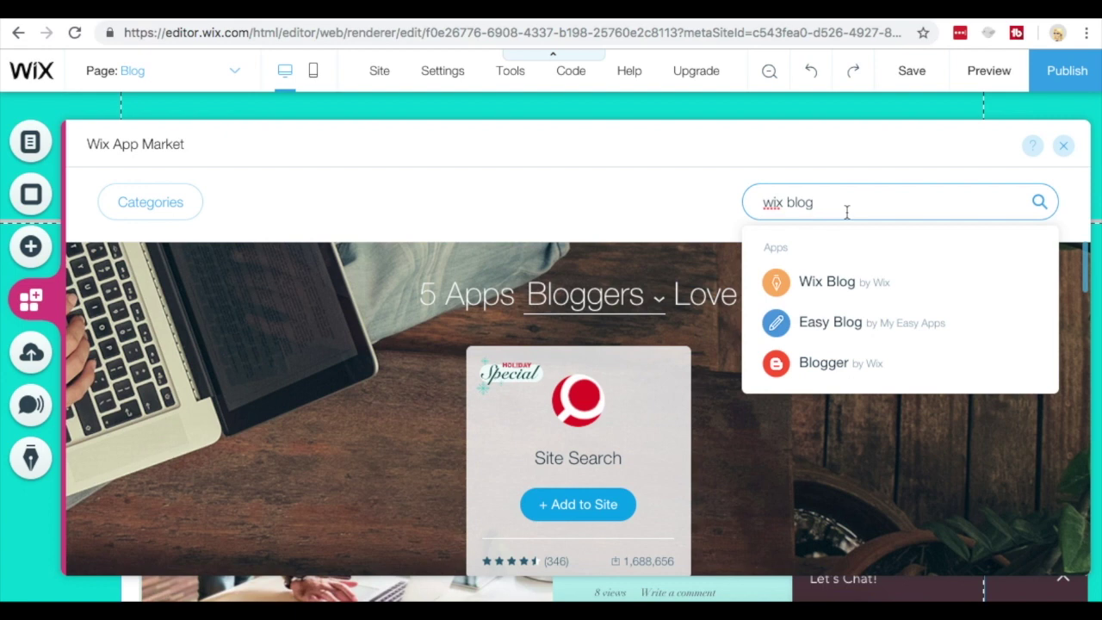
- Open the installed Wix Blog app and go to the Blog page
{"action": "left_click", "coordinate": [893, 279]}
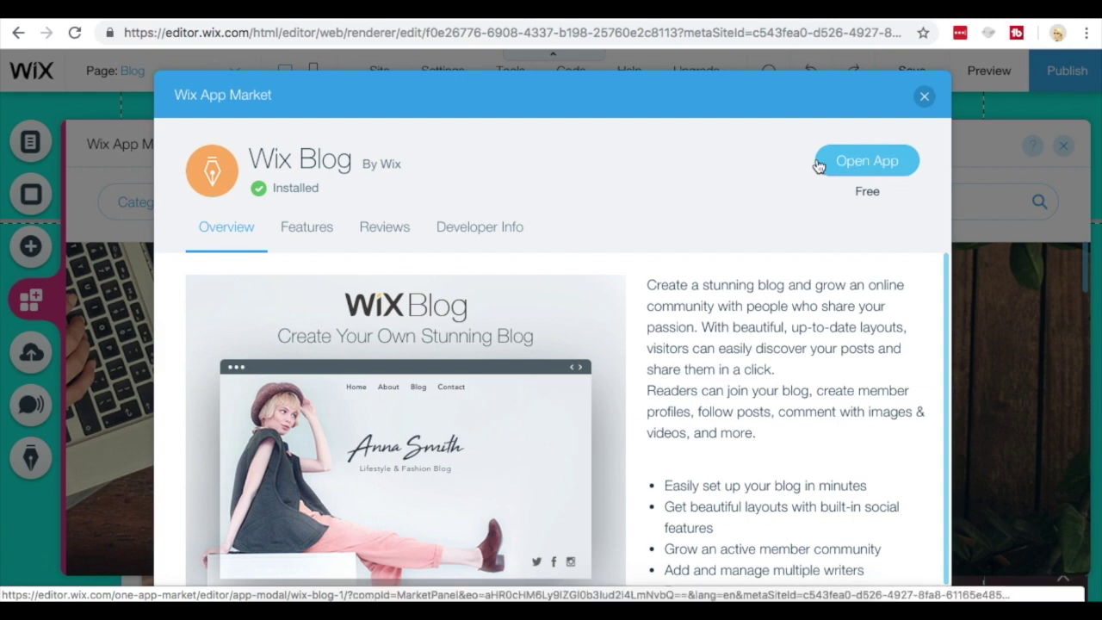
{"action": "left_click", "coordinate": [877, 169]}
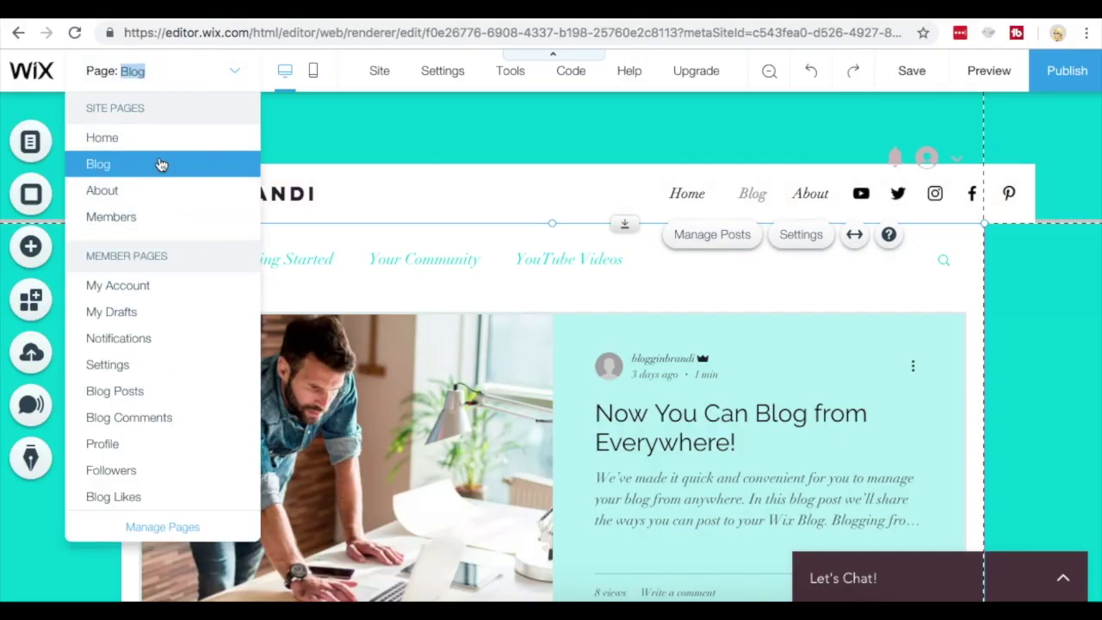
{"action": "left_click", "coordinate": [160, 164]}
- Open the blog feed's settings panel, move it up slightly, then close it
{"action": "double_click", "coordinate": [649, 284]}
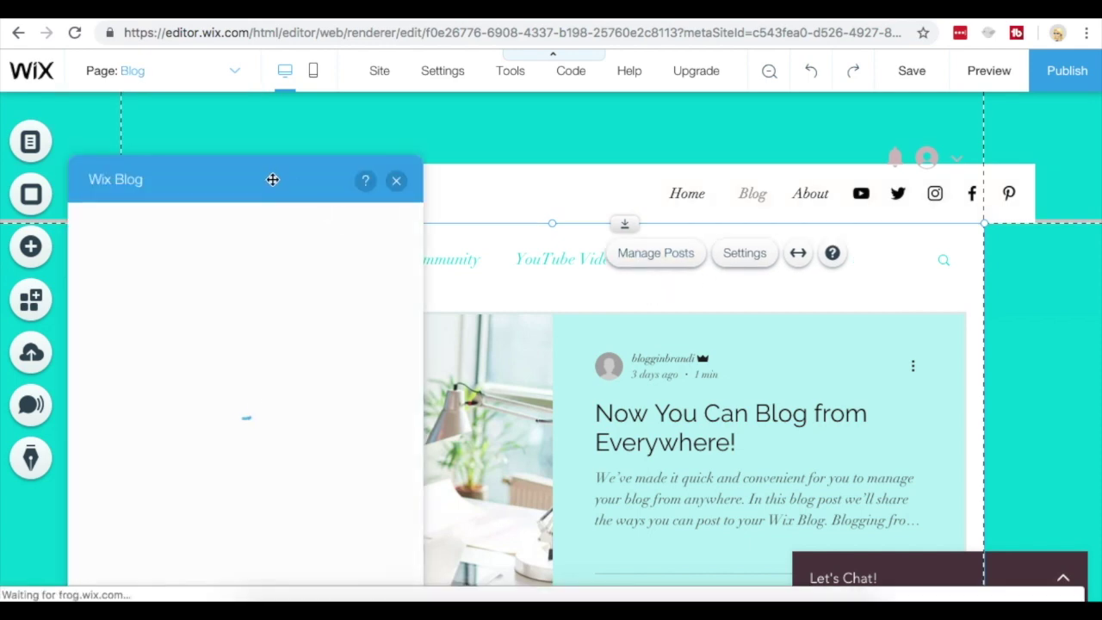
{"action": "left_click_drag", "start_coordinate": [272, 179], "coordinate": [270, 130]}
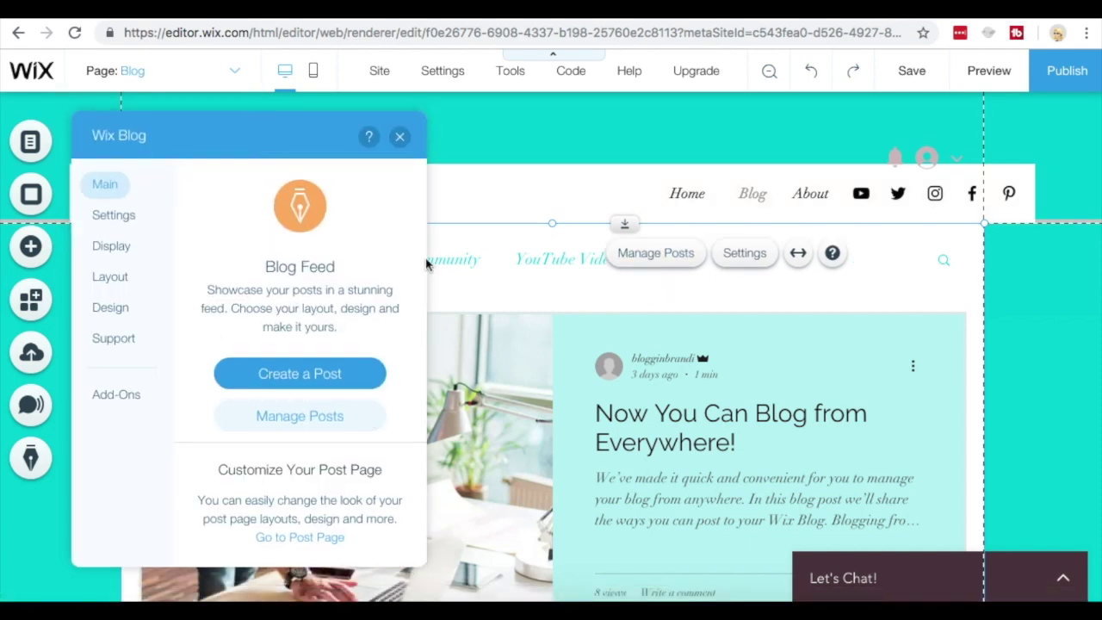
{"action": "left_click", "coordinate": [400, 137]}
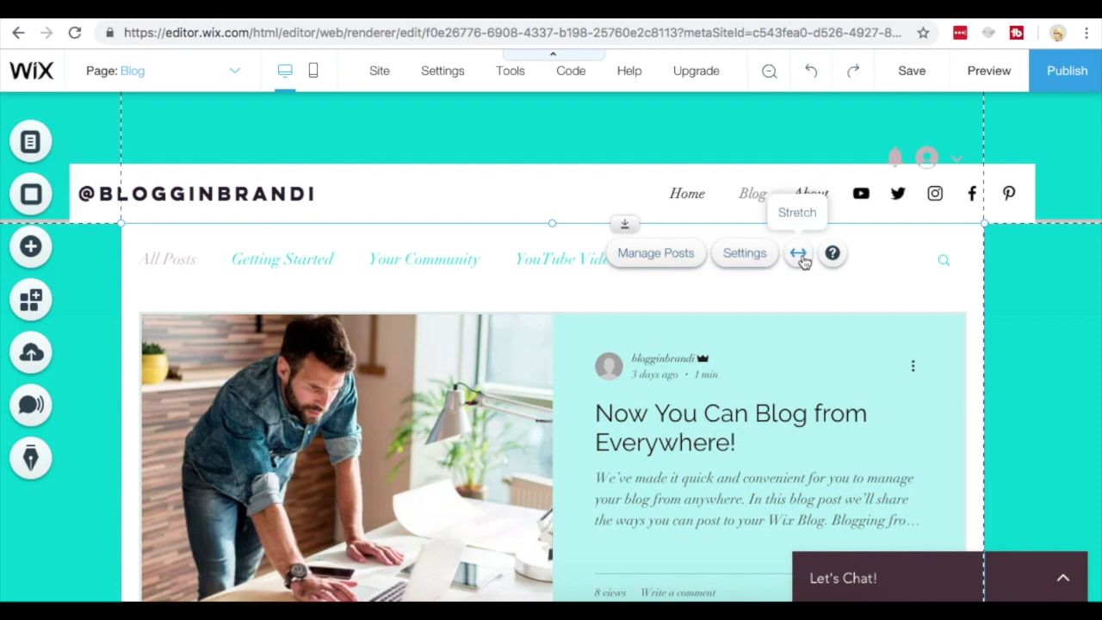
- Select the blog feed element and open its Posts dashboard with 4 published posts and 3 drafts
{"action": "left_click", "coordinate": [91, 310]}
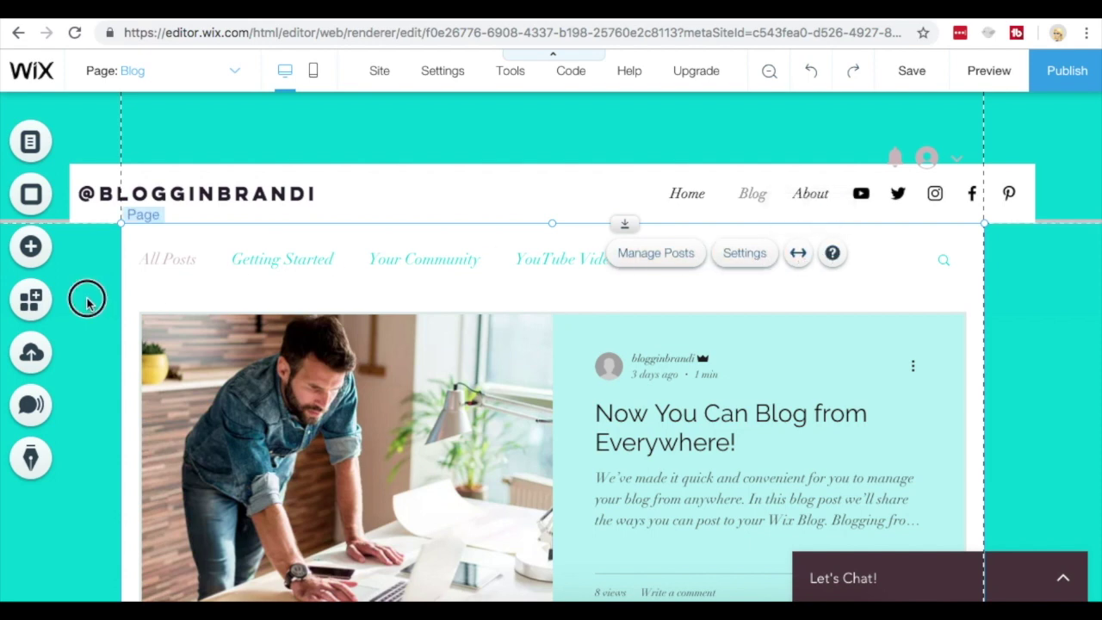
{"action": "left_click", "coordinate": [177, 309]}
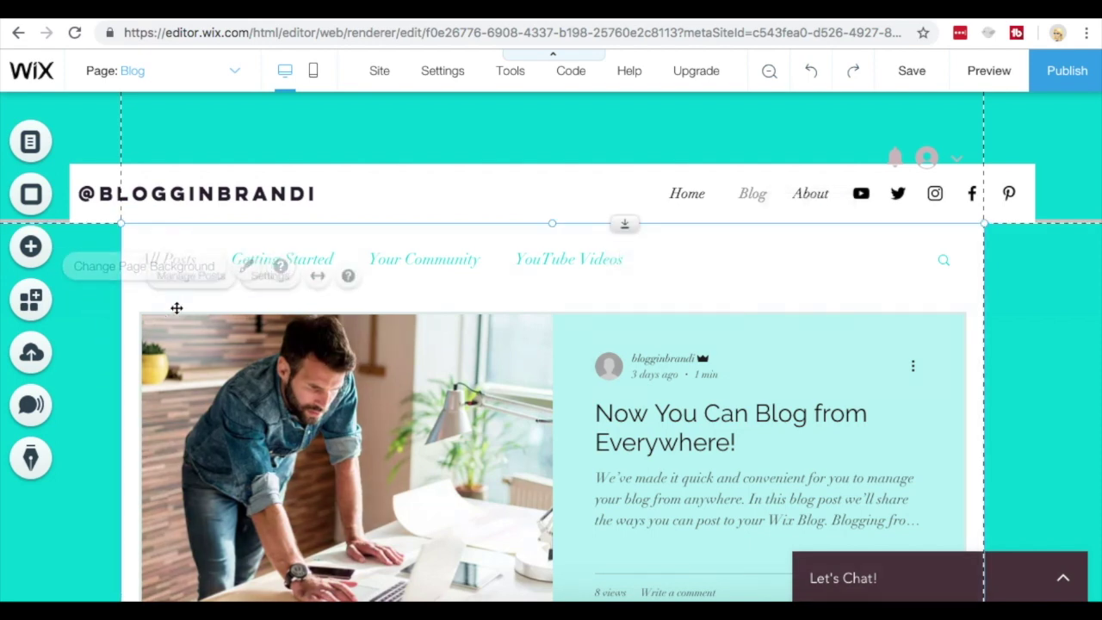
{"action": "left_click", "coordinate": [88, 297]}
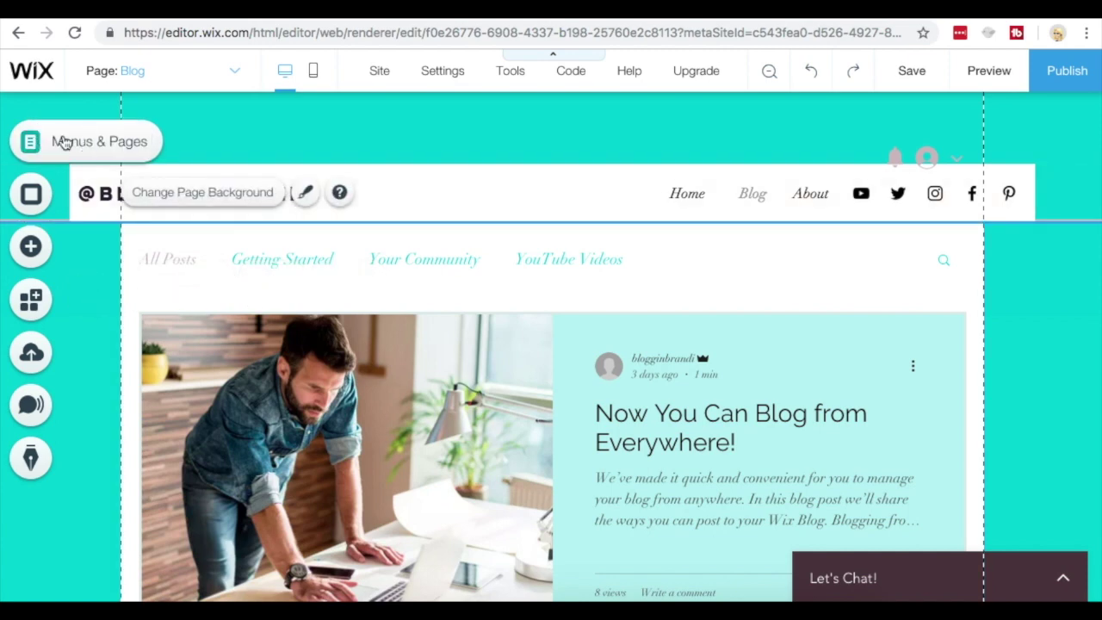
{"action": "left_click", "coordinate": [32, 141]}
{"action": "left_click", "coordinate": [554, 138]}
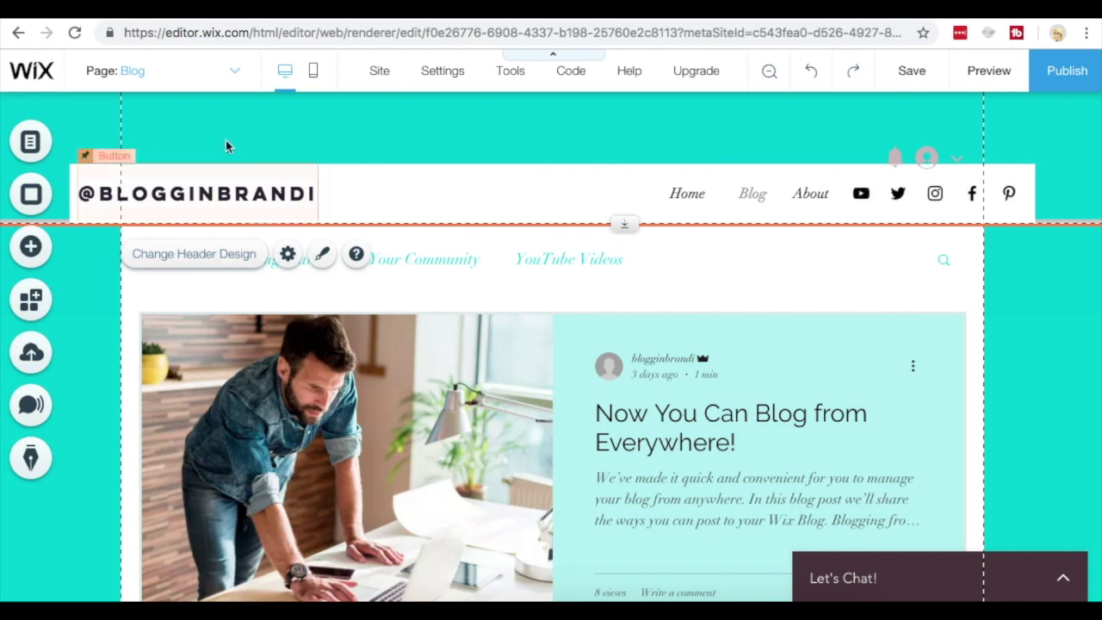
{"action": "left_click", "coordinate": [678, 272]}
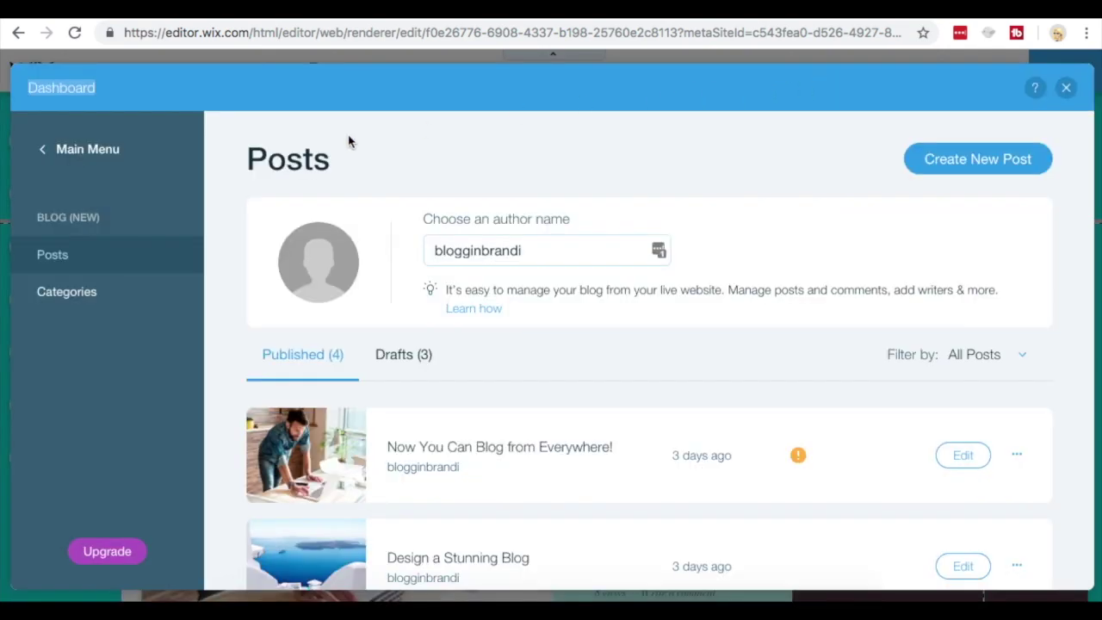
{"action": "left_click", "coordinate": [406, 360]}
- Review the published posts, the first post's options and the categories, then reselect the blog element
{"action": "left_click", "coordinate": [284, 361]}
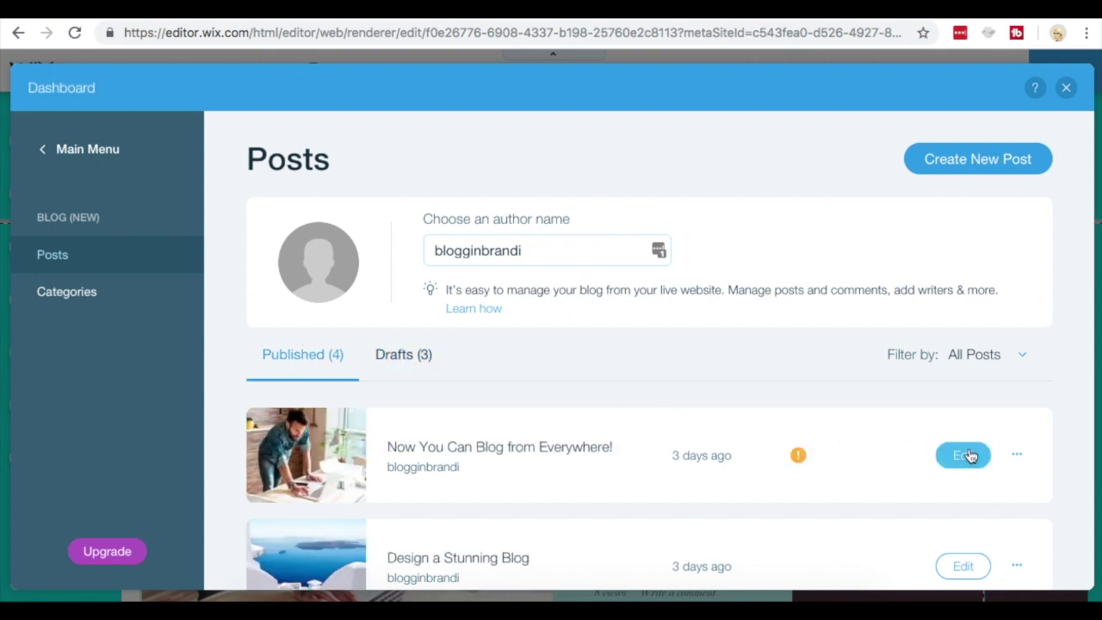
{"action": "left_click", "coordinate": [1018, 456]}
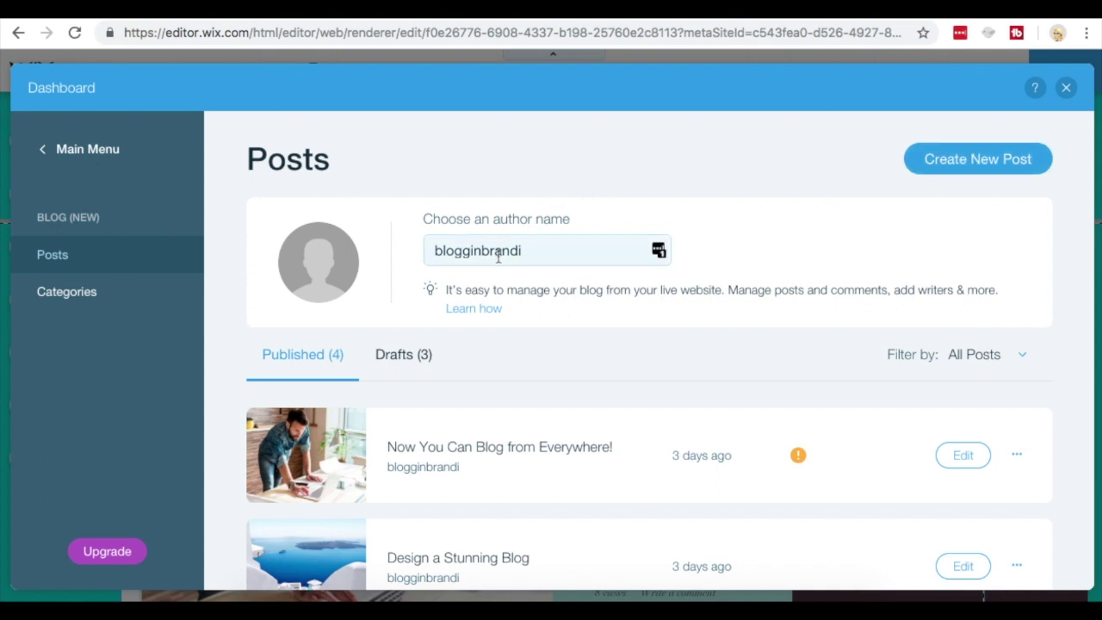
{"action": "left_click", "coordinate": [60, 298]}
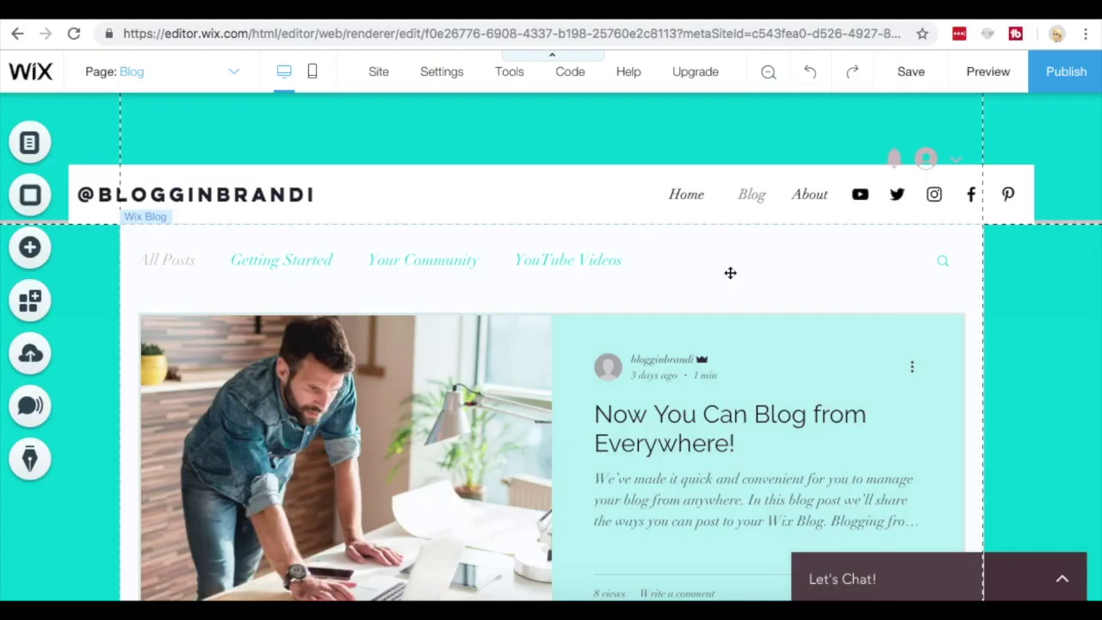
{"action": "left_click", "coordinate": [687, 276]}
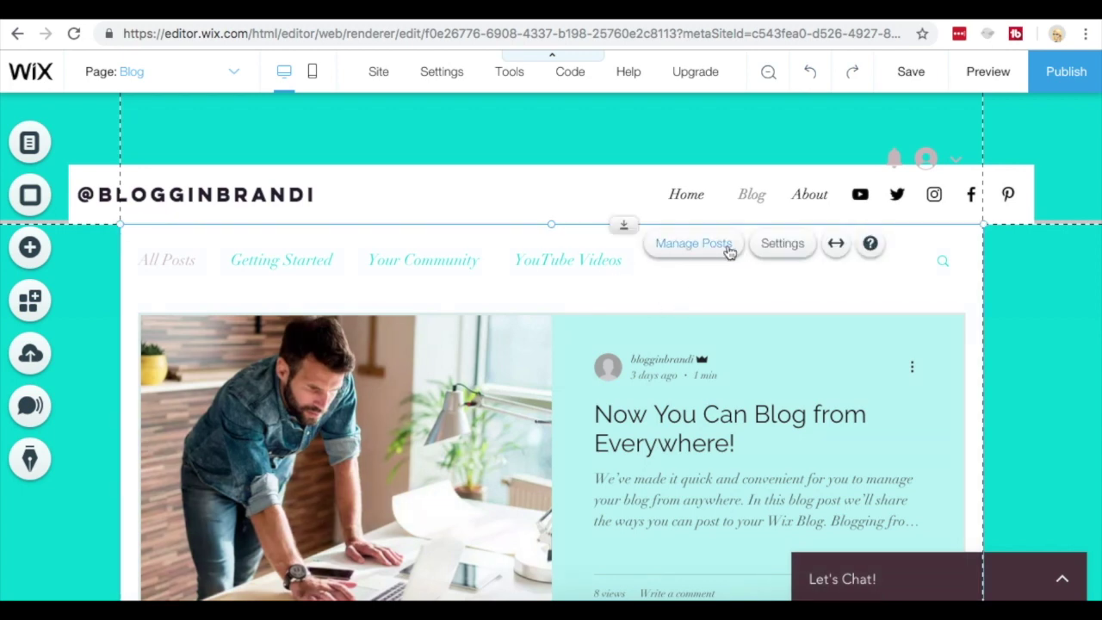
- Switch on 'Send email notifications to subscribers' in the Wix Blog Settings section
{"action": "left_click", "coordinate": [782, 245]}
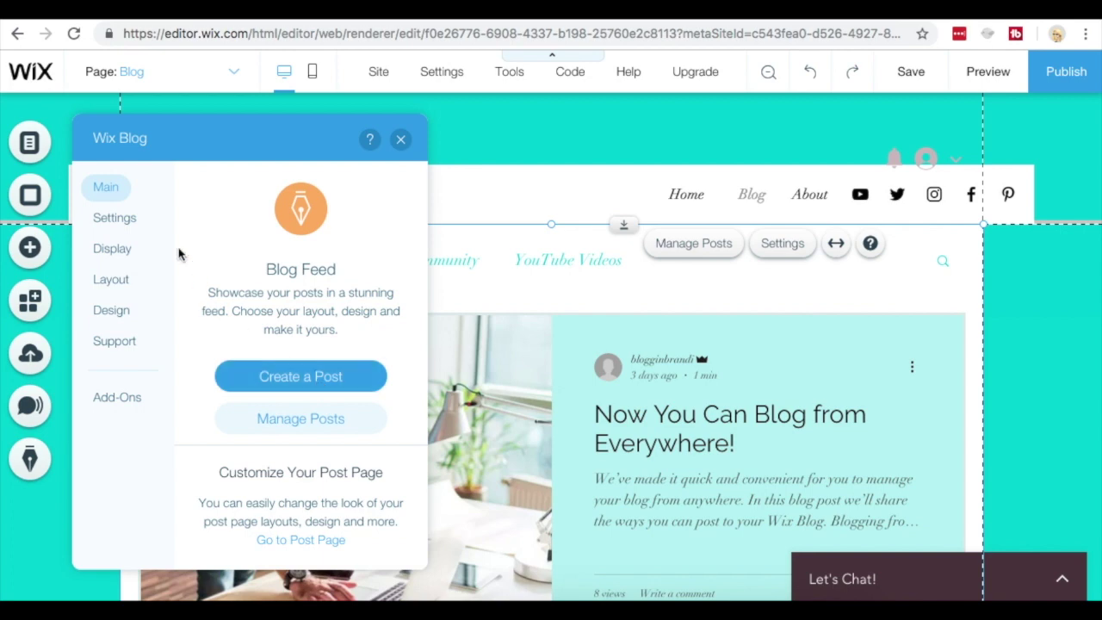
{"action": "left_click", "coordinate": [117, 224]}
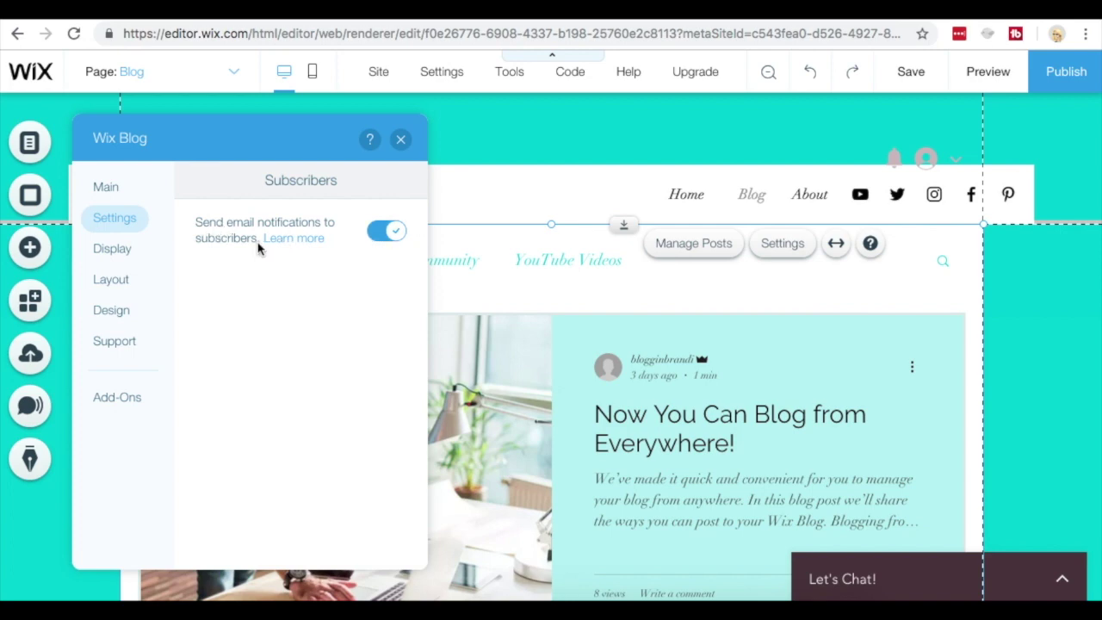
{"action": "mouse_move", "coordinate": [415, 220]}
{"action": "left_click", "coordinate": [387, 234]}
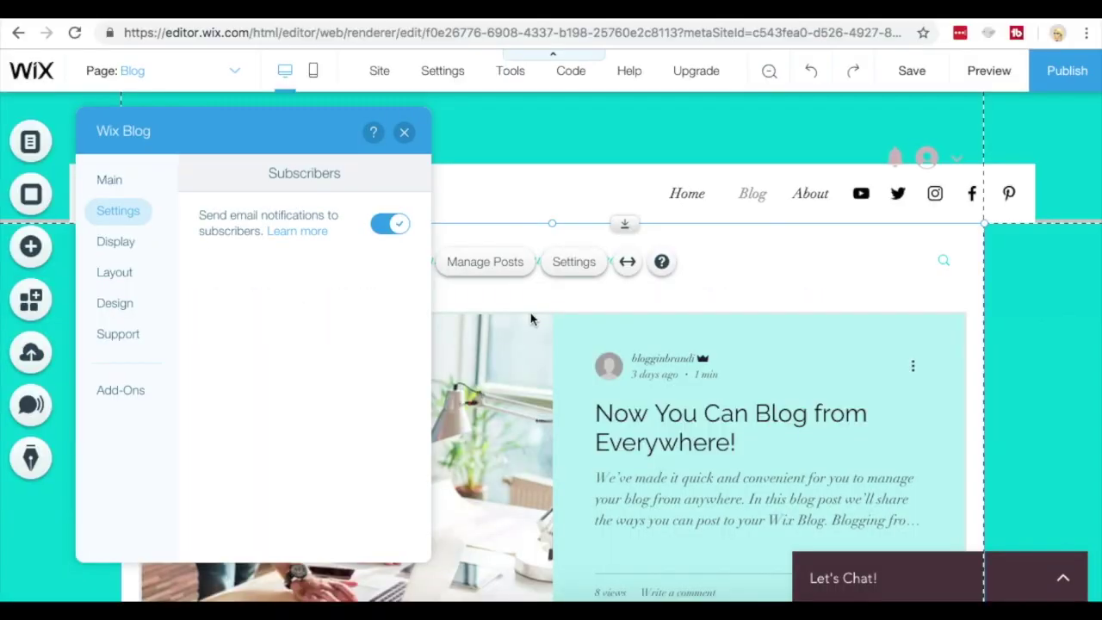
- Check the Blog Feed display options, leaving date, reading time, views, comments and likes shown
{"action": "left_click", "coordinate": [126, 247]}
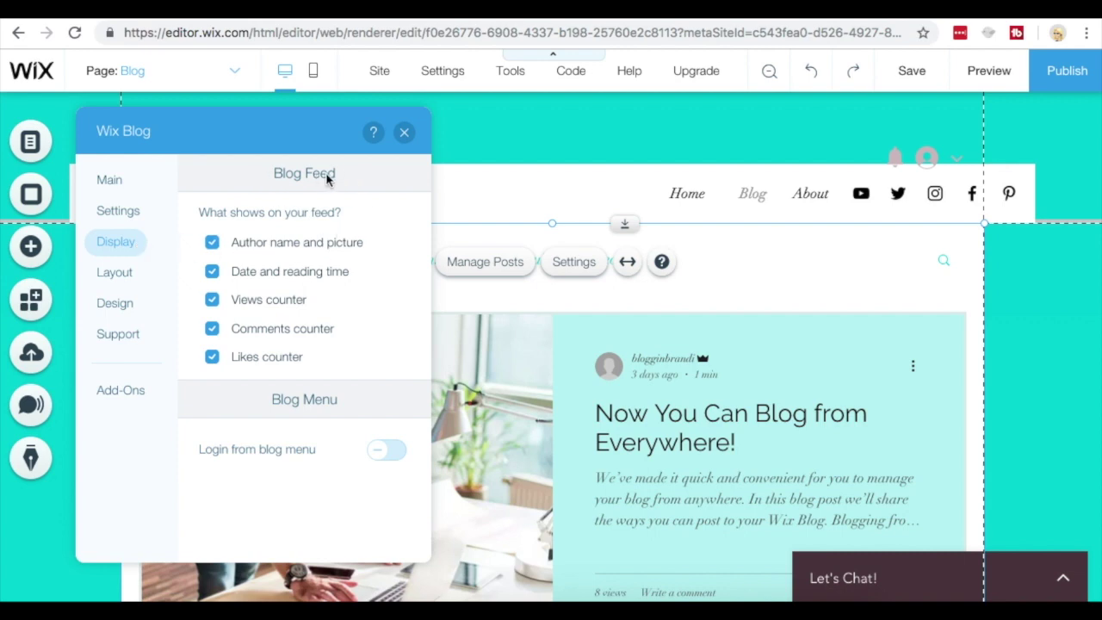
{"action": "scroll", "coordinate": [414, 218], "scroll_direction": "down", "scroll_amount": 1}
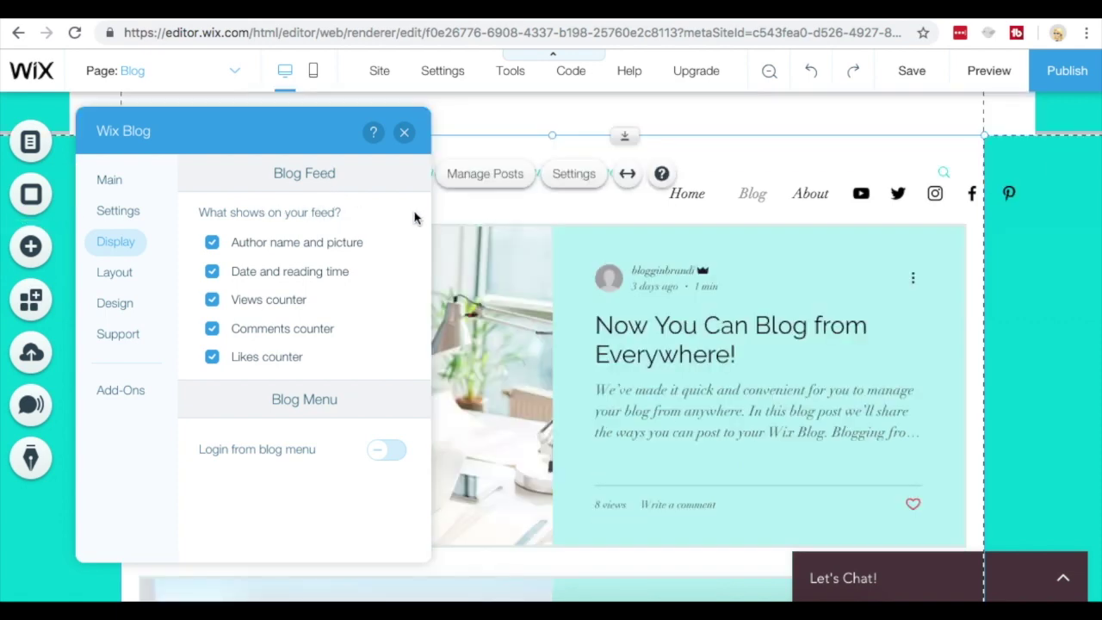
{"action": "left_click", "coordinate": [212, 245]}
{"action": "left_click", "coordinate": [213, 279]}
{"action": "left_click", "coordinate": [212, 277]}
{"action": "left_click", "coordinate": [212, 302]}
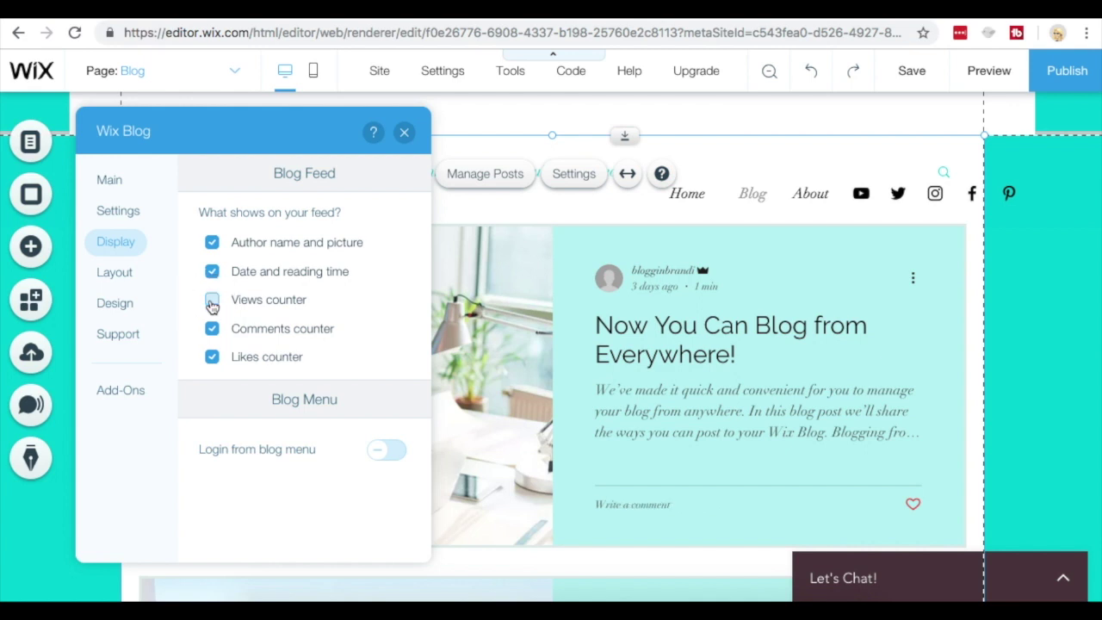
{"action": "left_click", "coordinate": [213, 301]}
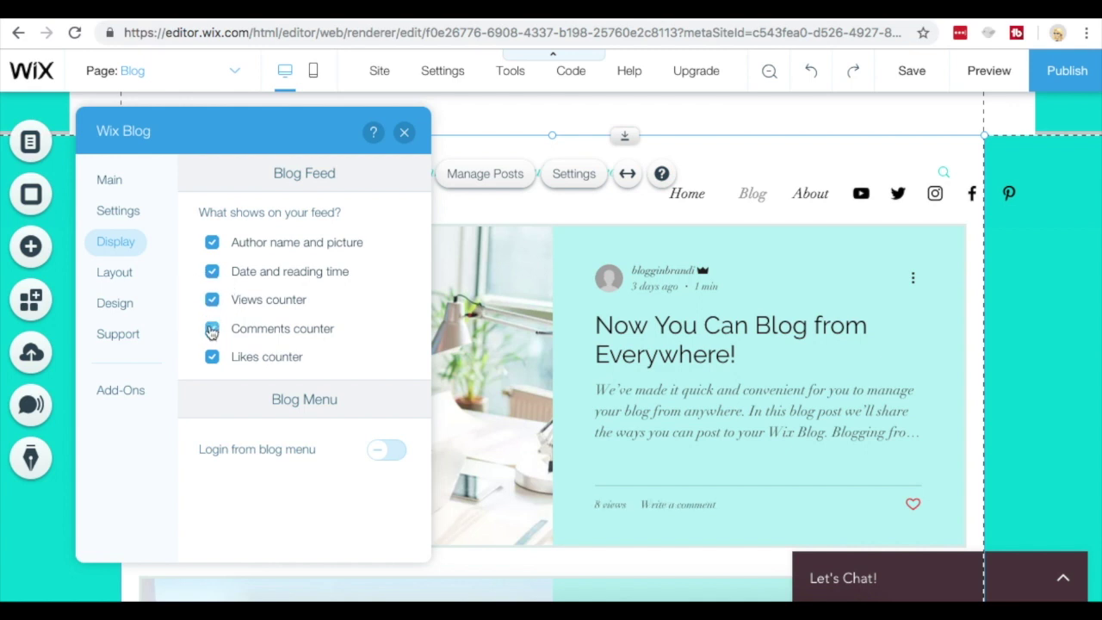
{"action": "left_click", "coordinate": [211, 331]}
{"action": "left_click", "coordinate": [212, 332]}
{"action": "left_click", "coordinate": [211, 365]}
{"action": "left_click", "coordinate": [211, 365]}
- Enable 'Login from blog menu' to add a Login / Sign up button
{"action": "left_click", "coordinate": [399, 461]}
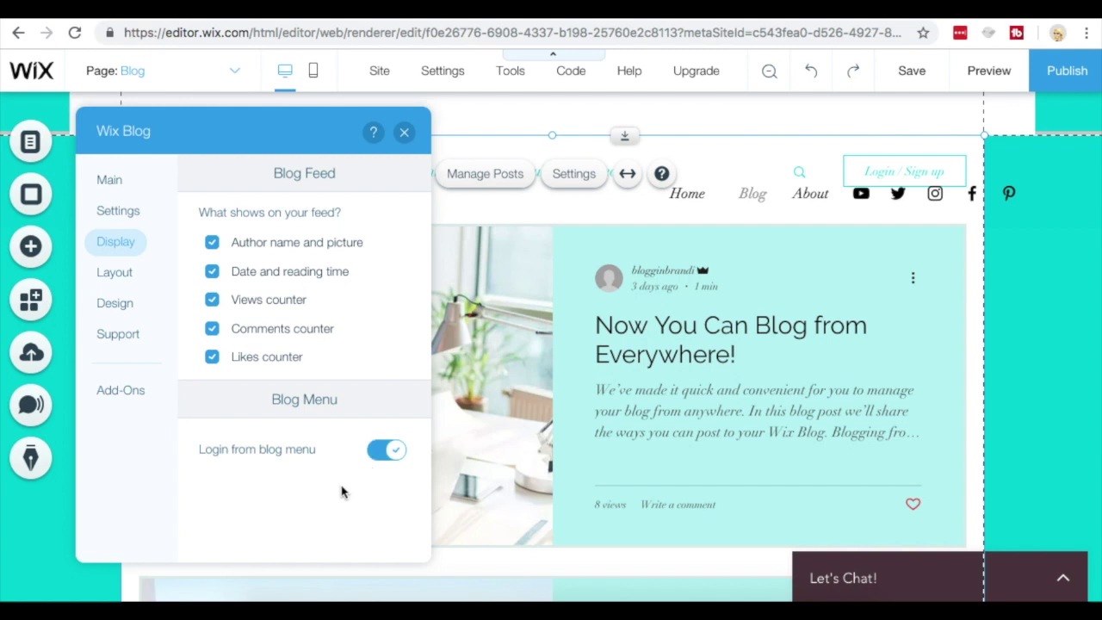
{"action": "left_click", "coordinate": [392, 459]}
{"action": "left_click", "coordinate": [391, 459]}
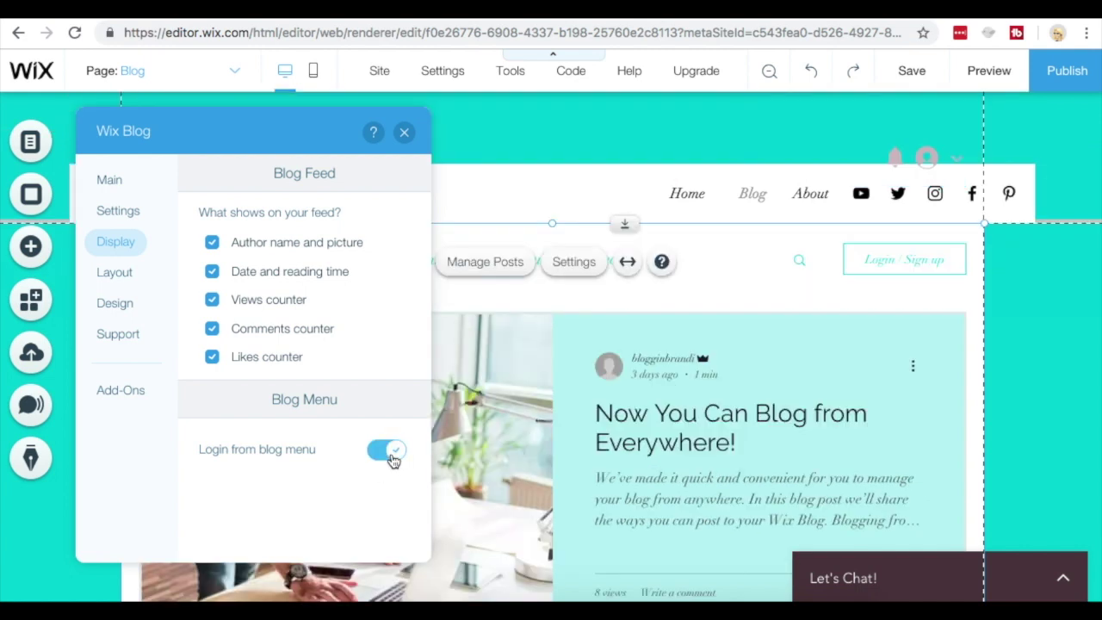
{"action": "left_click", "coordinate": [392, 460]}
{"action": "left_click", "coordinate": [392, 460]}
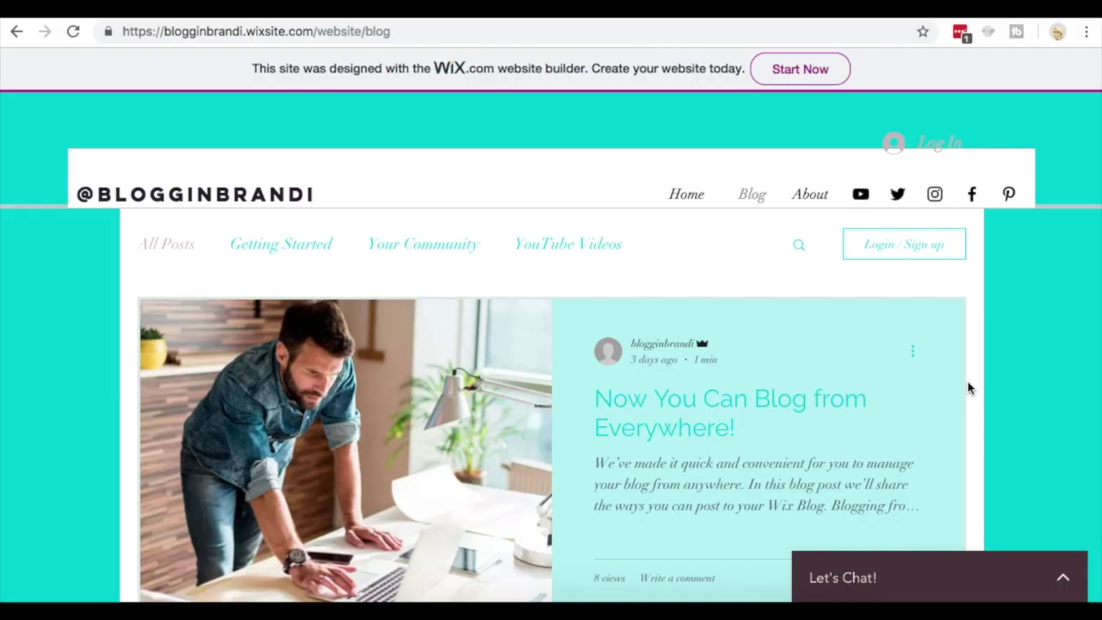
- On the live blog, open the Sign Up screen and switch to Log In
{"action": "left_click", "coordinate": [897, 251]}
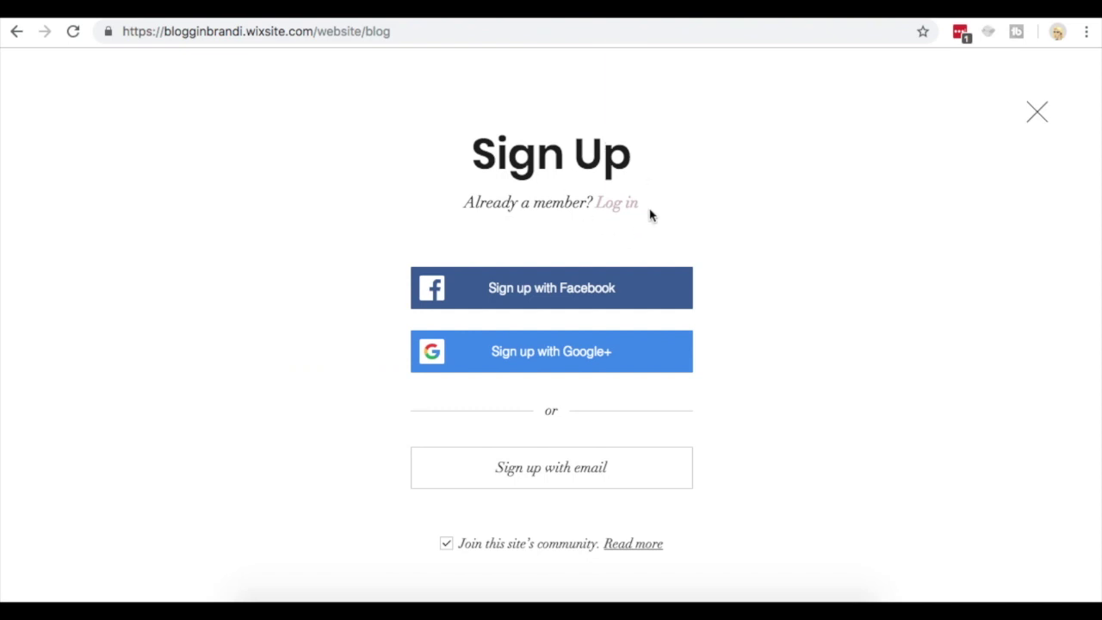
{"action": "left_click", "coordinate": [616, 203]}
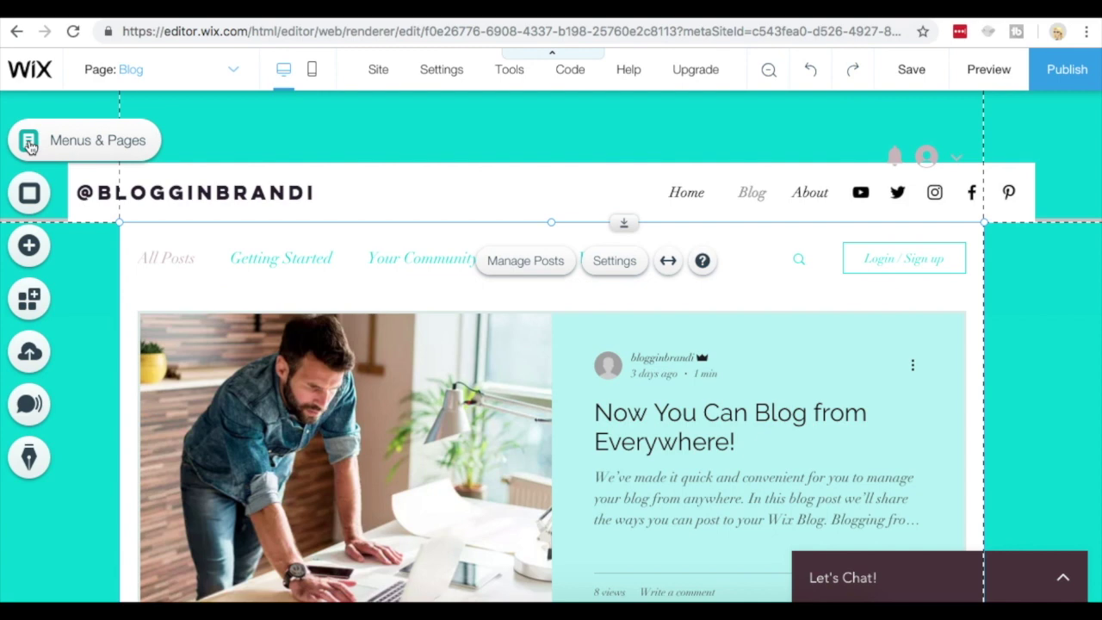
- Open Member Signup Settings from the Member Pages actions in Menus & Pages
{"action": "left_click", "coordinate": [94, 146]}
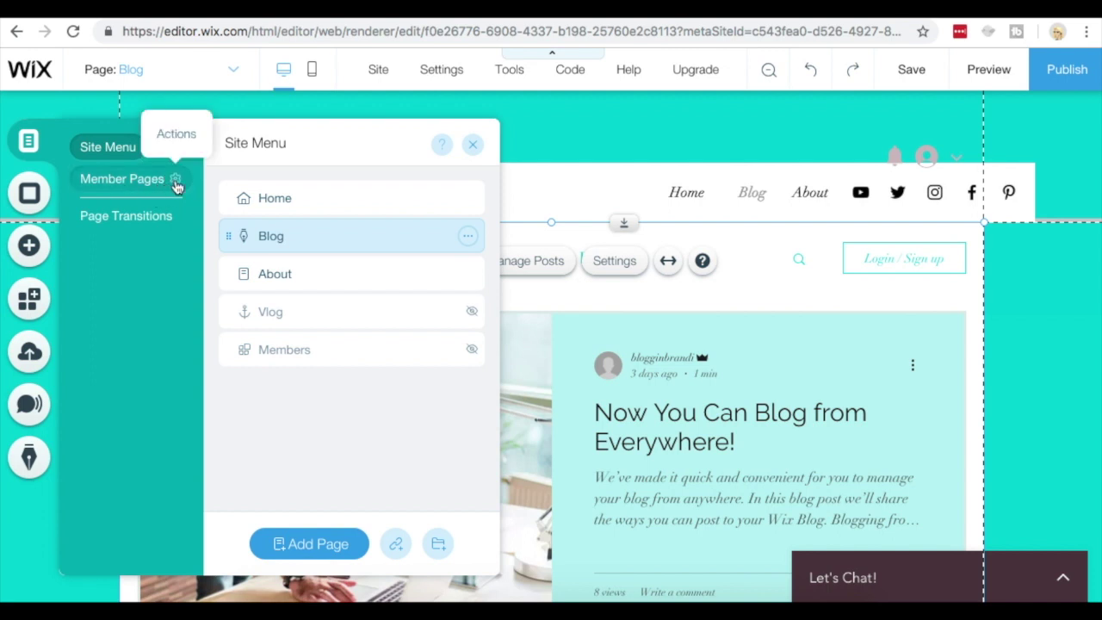
{"action": "left_click", "coordinate": [176, 183]}
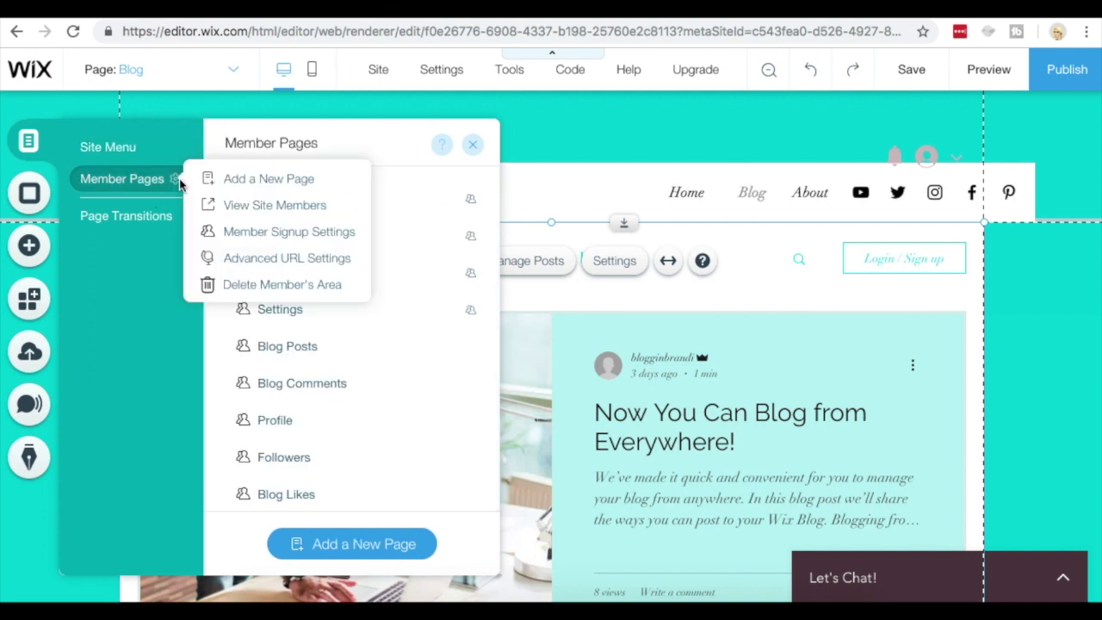
{"action": "left_click", "coordinate": [313, 234]}
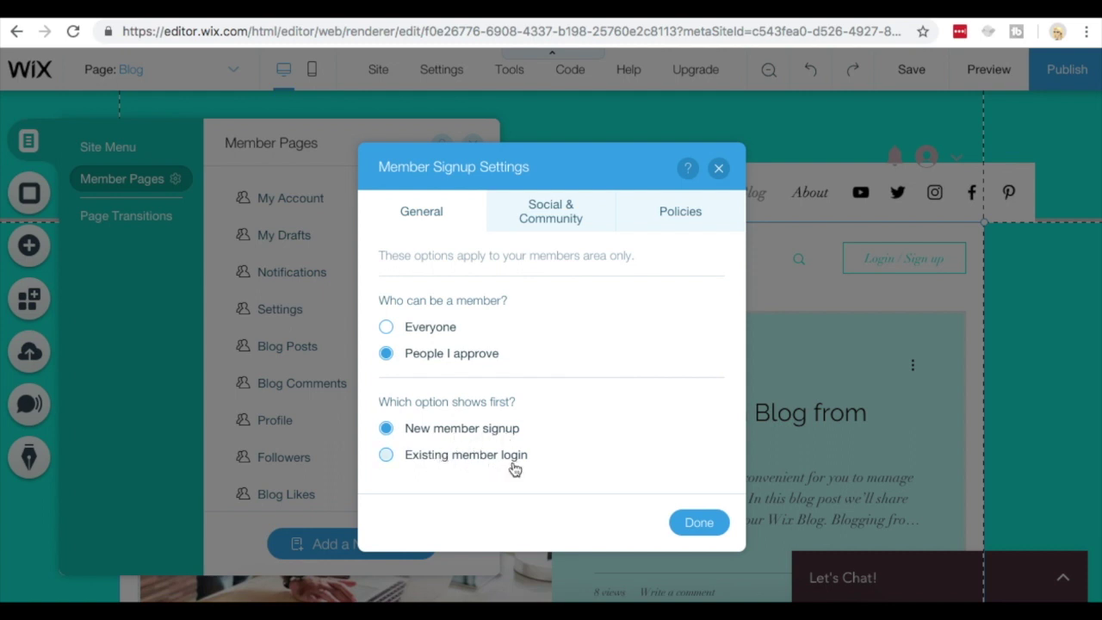
- Review the social login options, leaving Google login switched on
{"action": "left_click", "coordinate": [579, 226]}
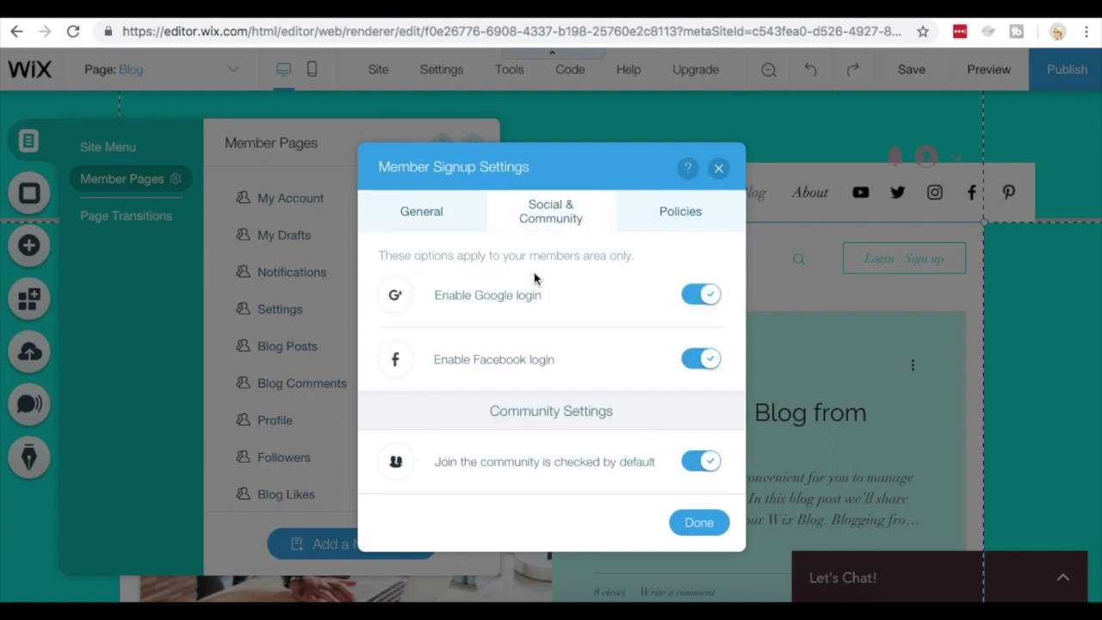
{"action": "left_click", "coordinate": [704, 297]}
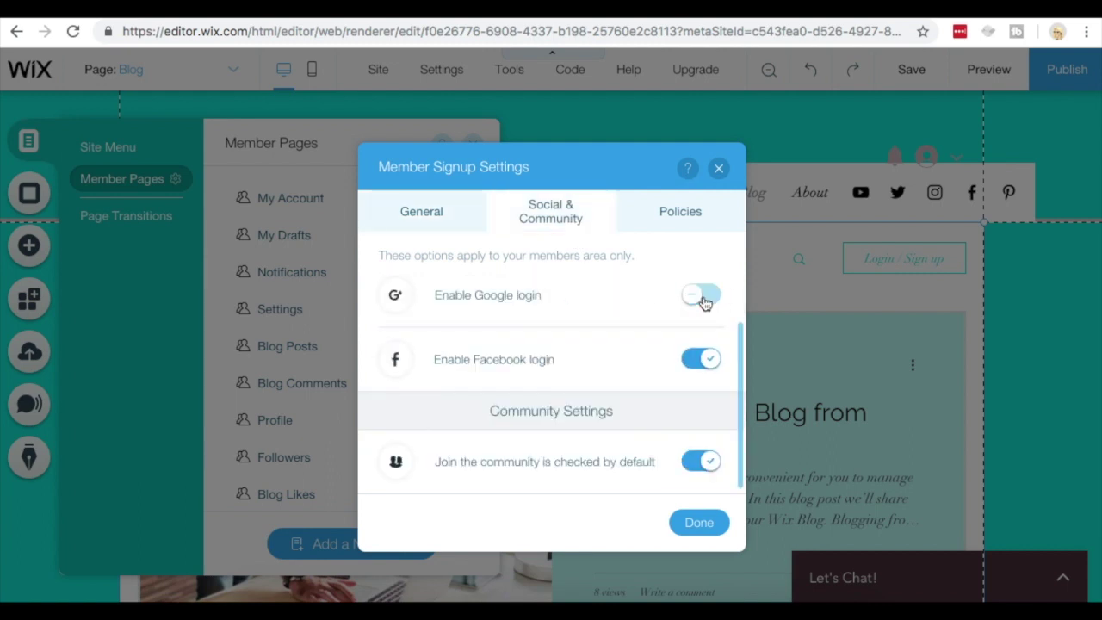
{"action": "left_click", "coordinate": [704, 298]}
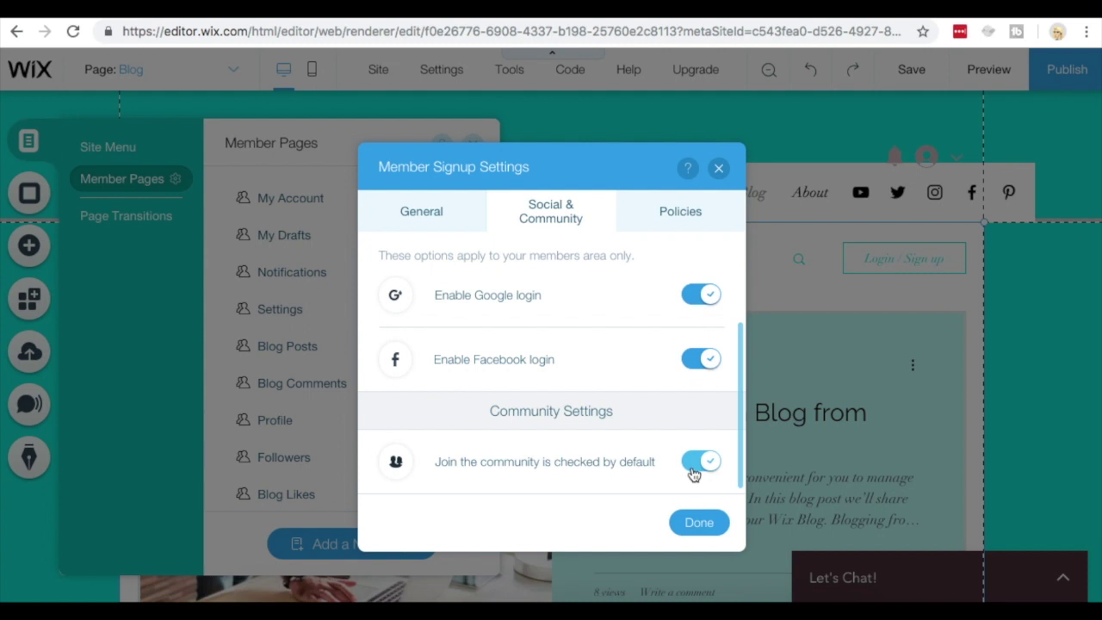
- Enable a signup Terms of Use link to the Home page, save, and close Member Pages
{"action": "left_click", "coordinate": [679, 225]}
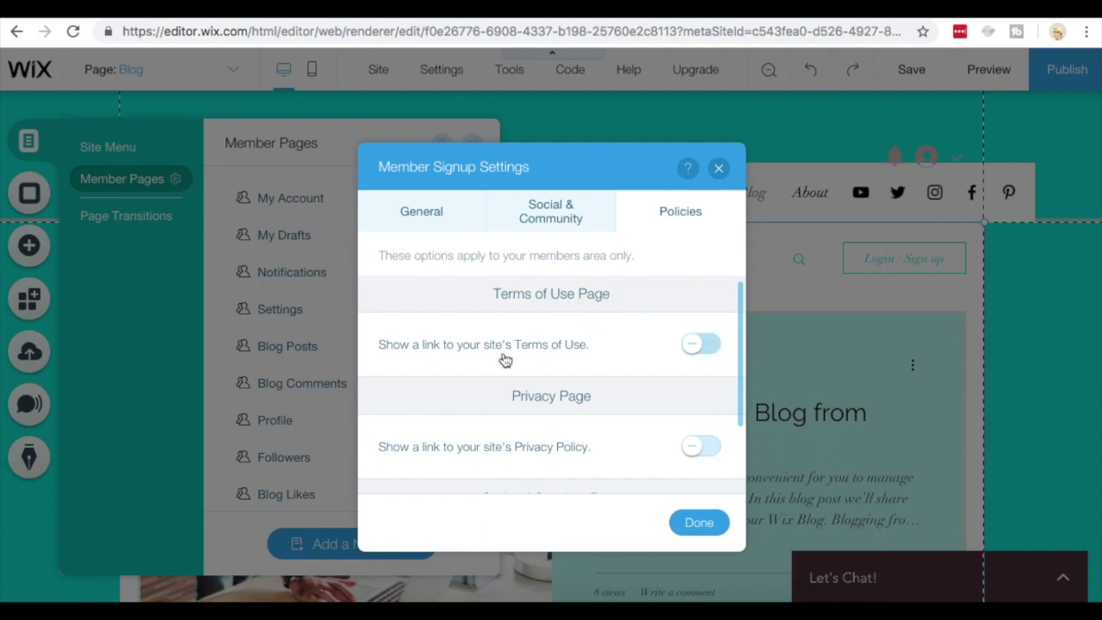
{"action": "scroll", "coordinate": [551, 381], "scroll_direction": "down", "scroll_amount": 1}
{"action": "scroll", "coordinate": [551, 381], "scroll_direction": "up", "scroll_amount": 1}
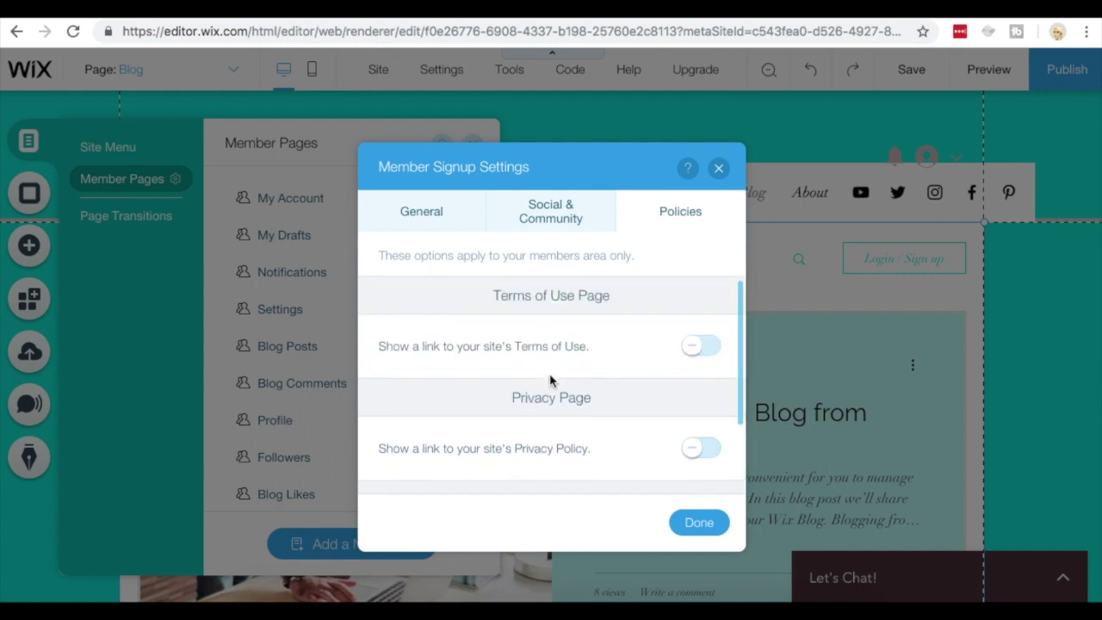
{"action": "left_click", "coordinate": [704, 347]}
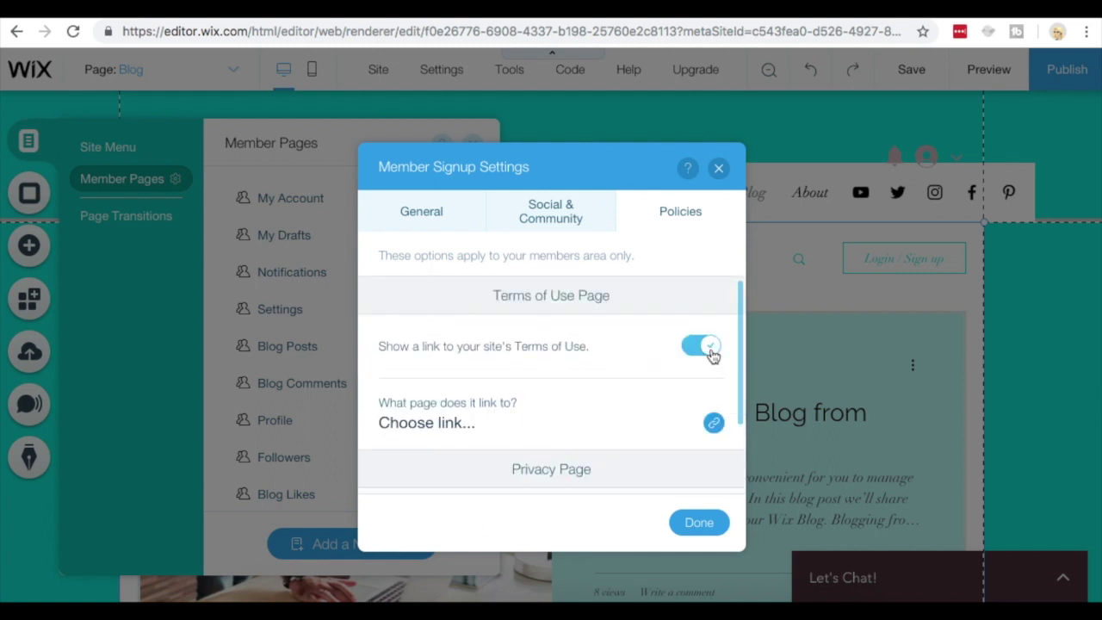
{"action": "left_click", "coordinate": [713, 423]}
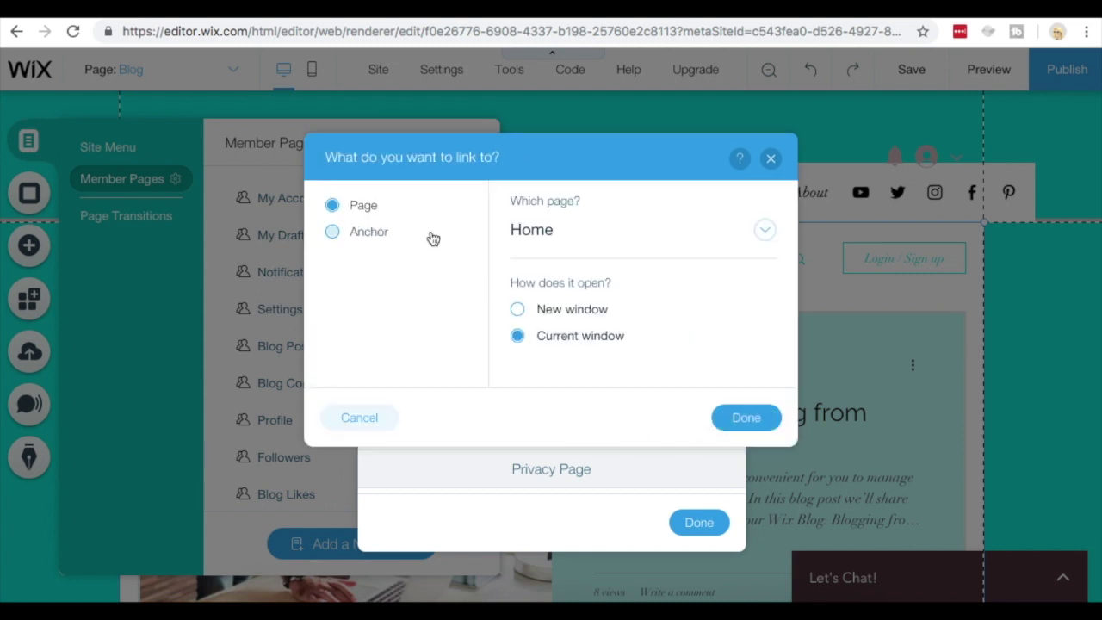
{"action": "left_click", "coordinate": [745, 417]}
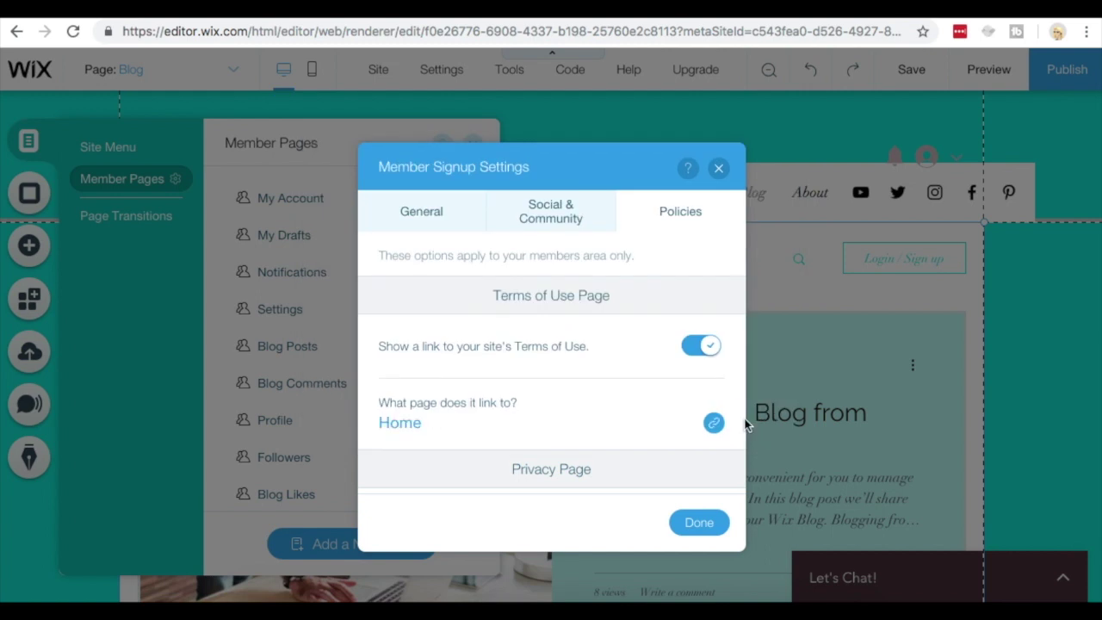
{"action": "left_click", "coordinate": [699, 525]}
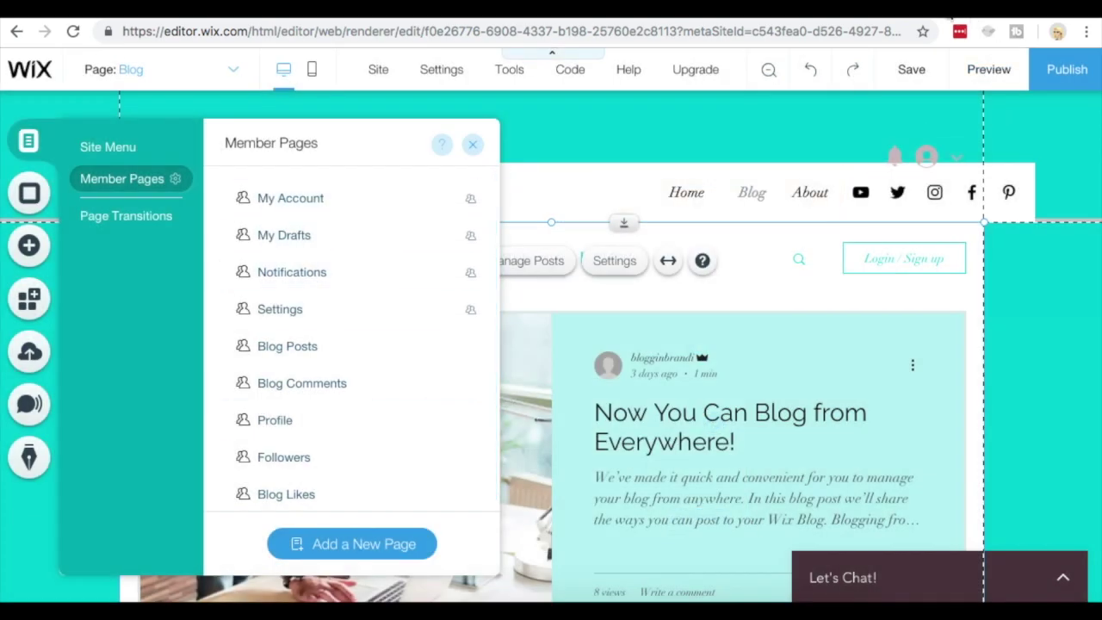
{"action": "left_click", "coordinate": [472, 144]}
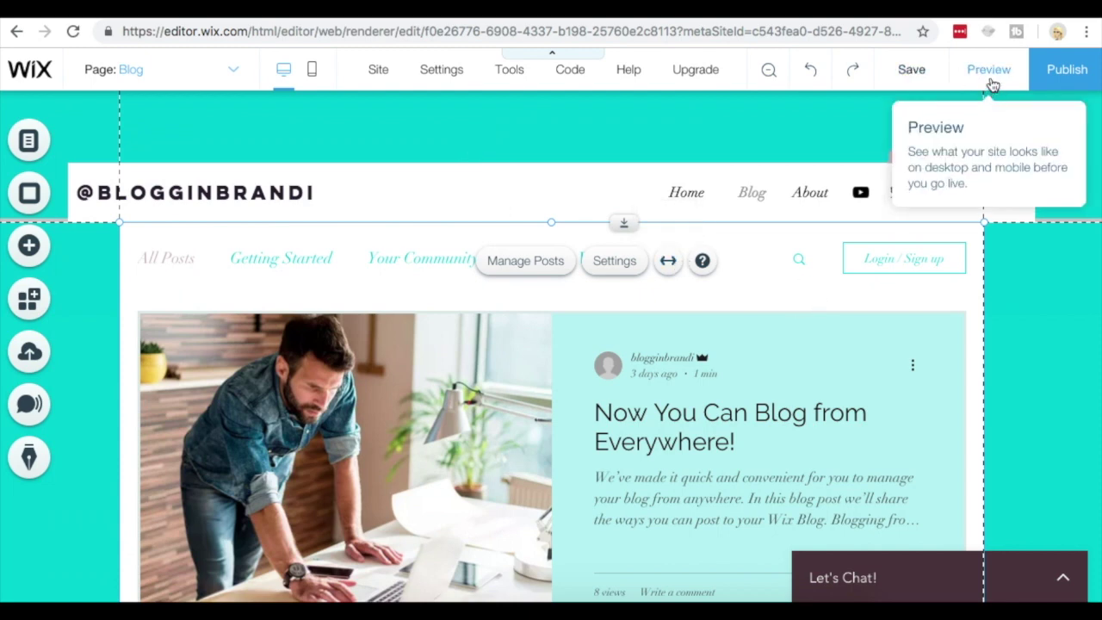
- Publish the site's latest changes
{"action": "left_click", "coordinate": [1073, 76]}
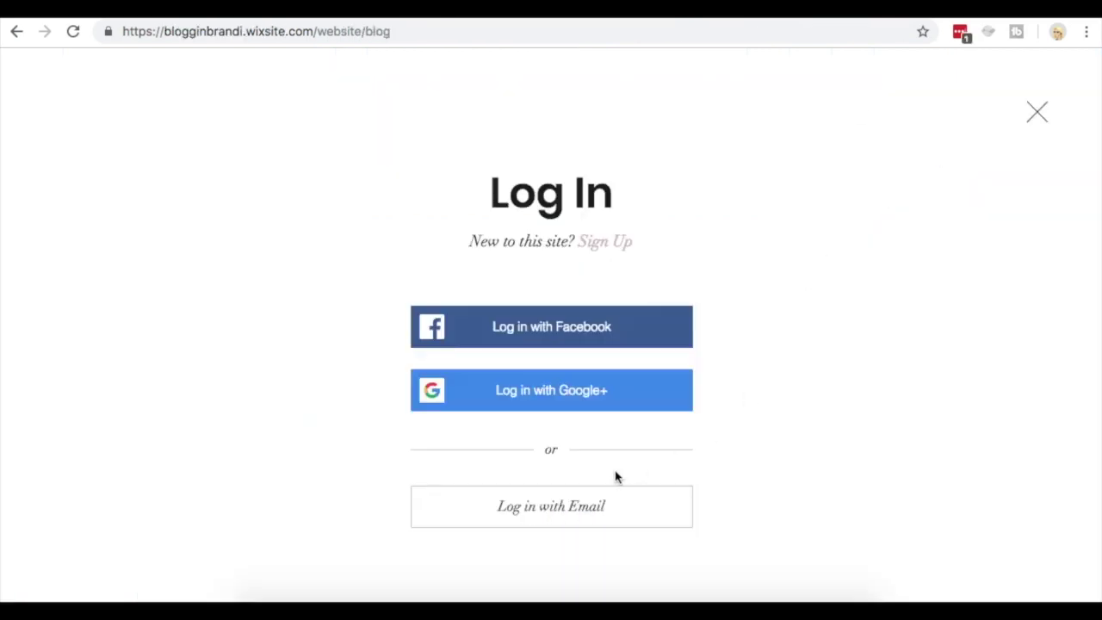